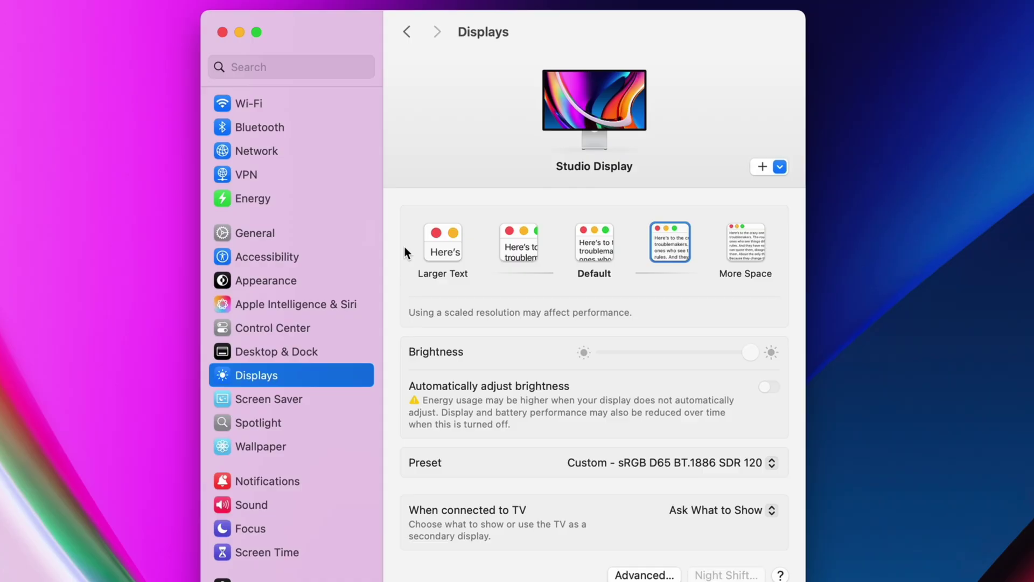
Option-click a scaled thumbnail to list exact Studio Display resolutions and enable Show all resolutions.
key(alt)
alt+click(603, 246)
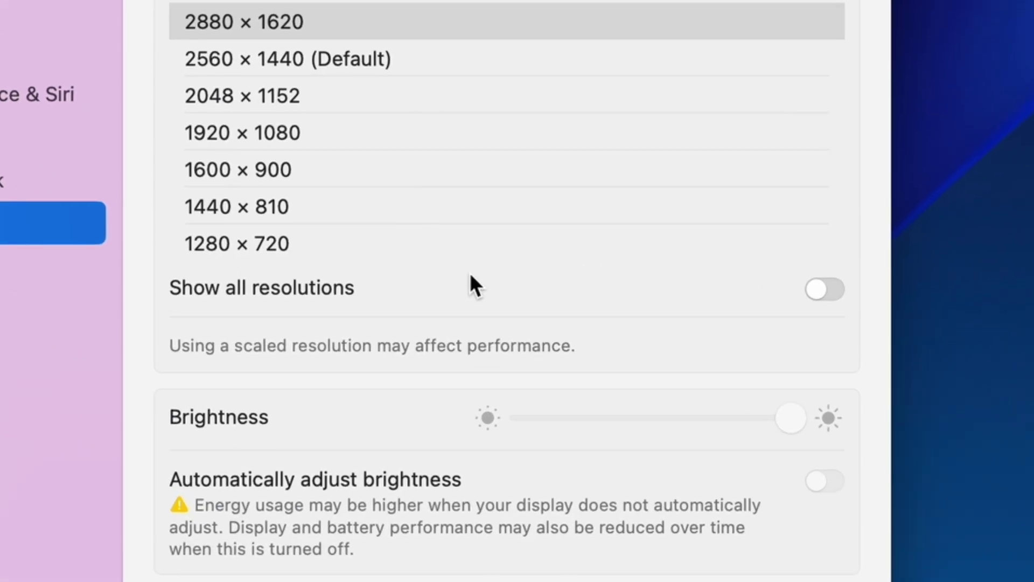
click(820, 292)
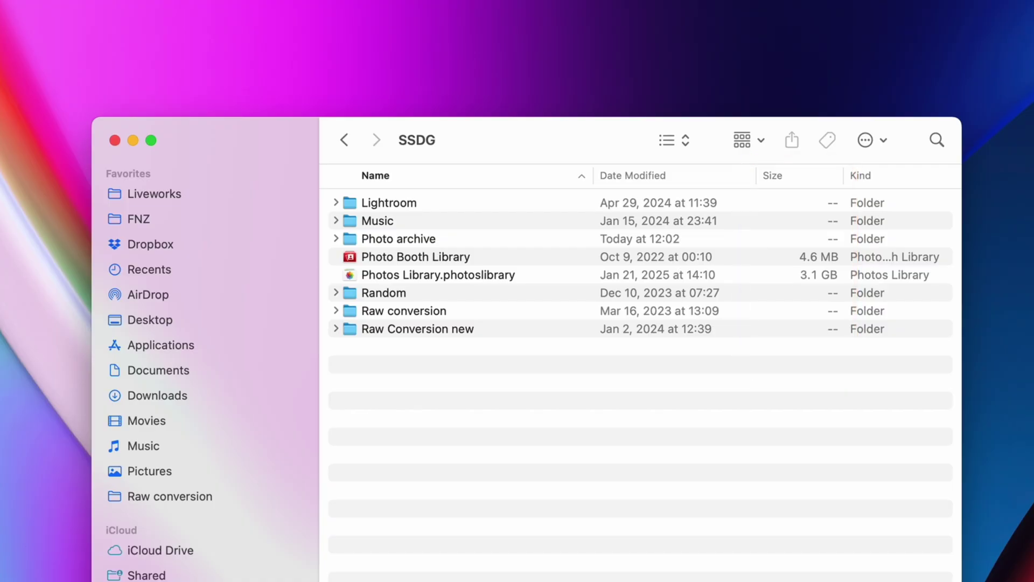
Turn on Calculate all sizes in SSDG's View Options and sort by Size, largest first.
key(super+j)
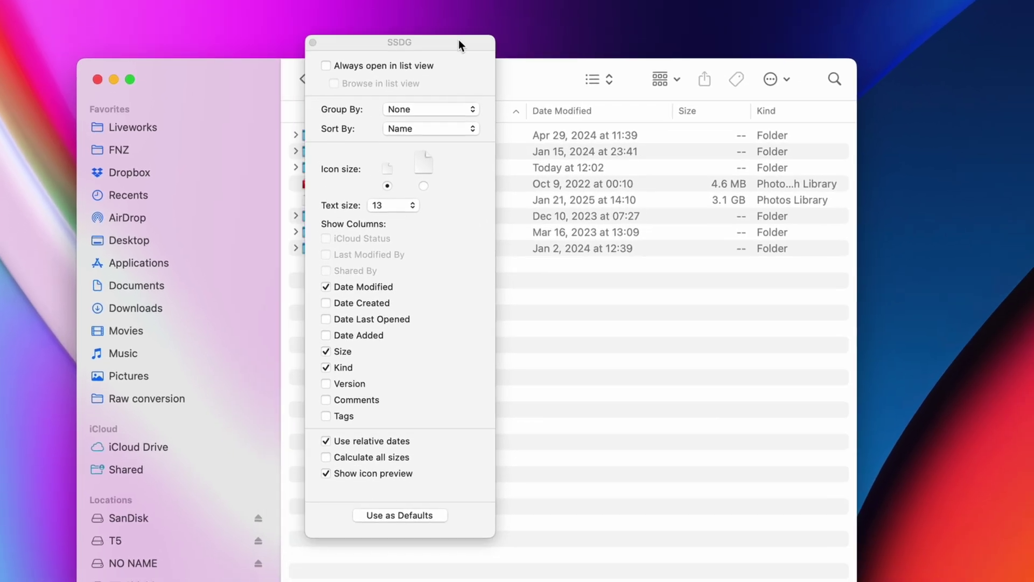
drag(458, 42, 852, 75)
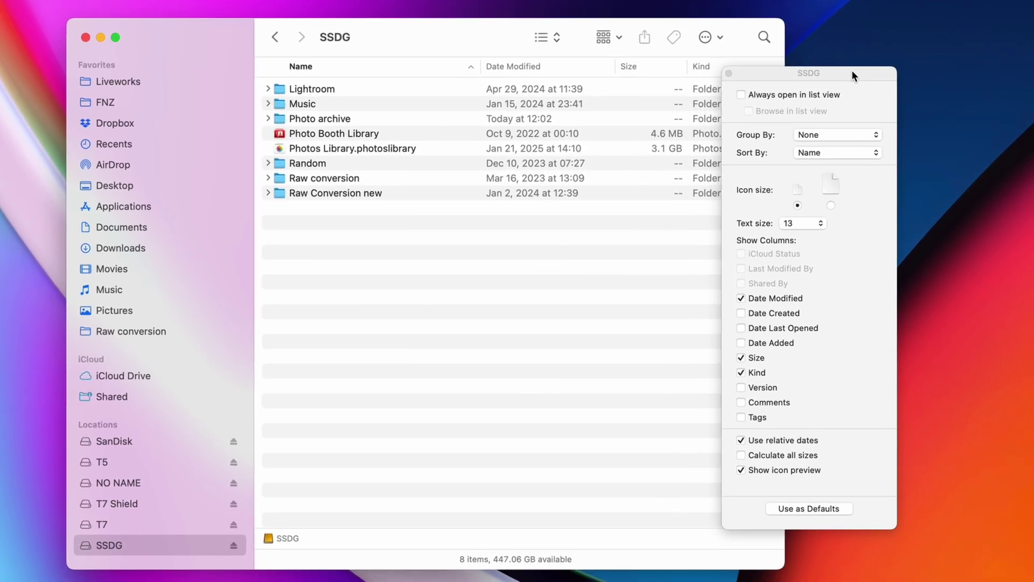
click(742, 455)
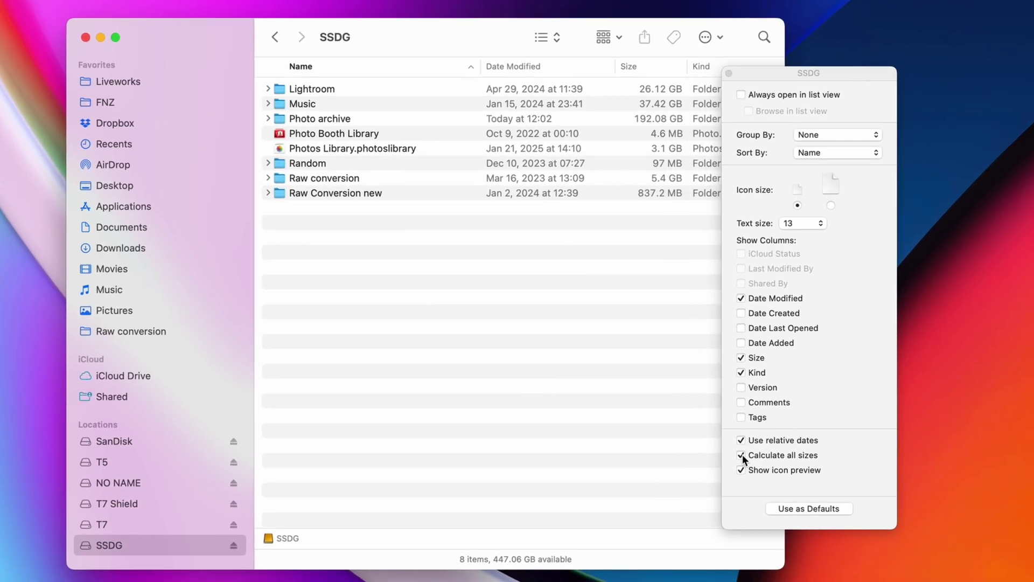
click(729, 73)
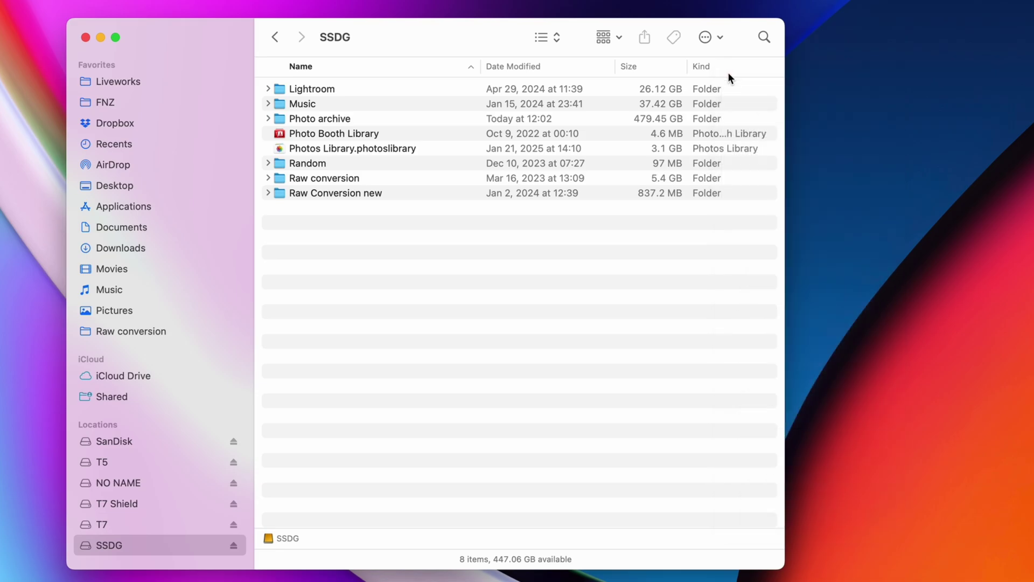
click(667, 66)
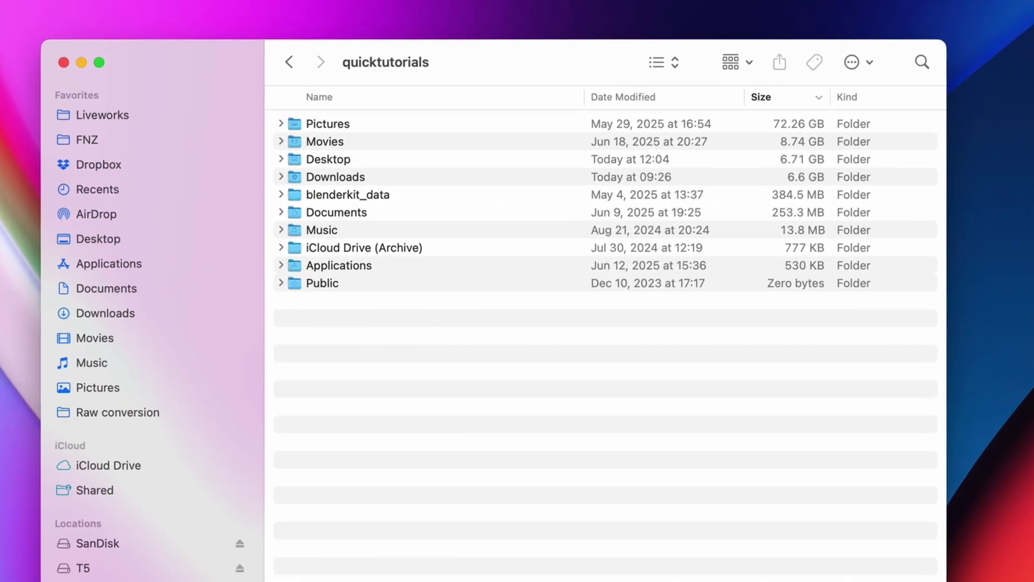
Show the home folder's hidden files with Cmd-Shift-., then hide them again.
key(super+shift+period)
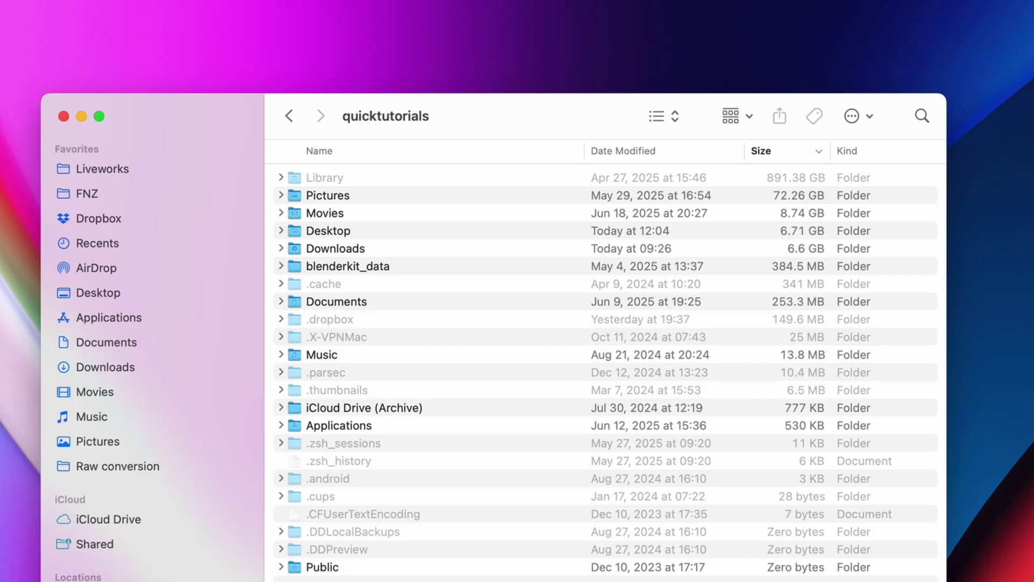
key(shift+super+period)
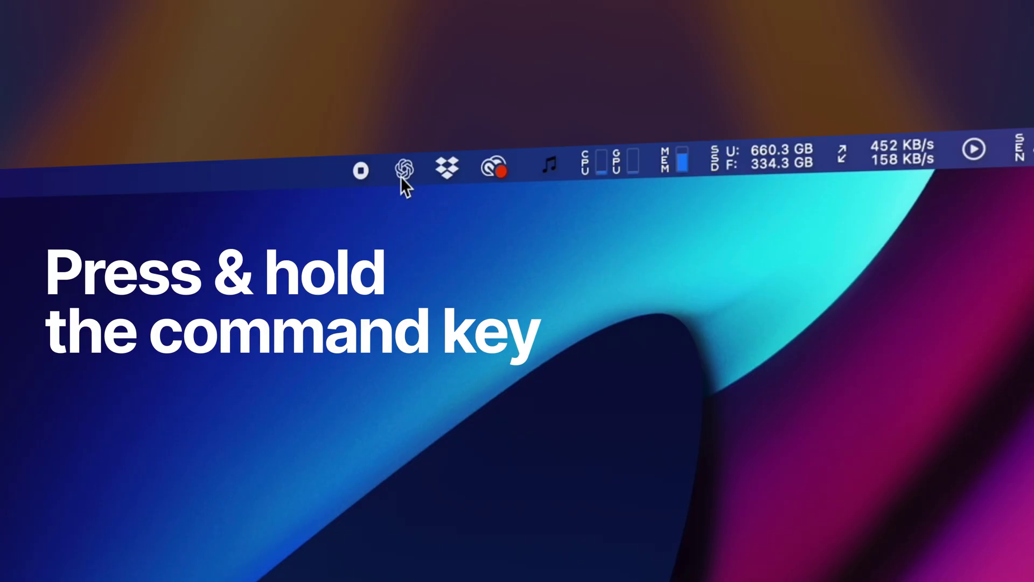
Cmd-drag the ChatGPT menu-bar item beside the SEN readout, then to the left end, then off the bar.
drag(450, 167, 974, 151)
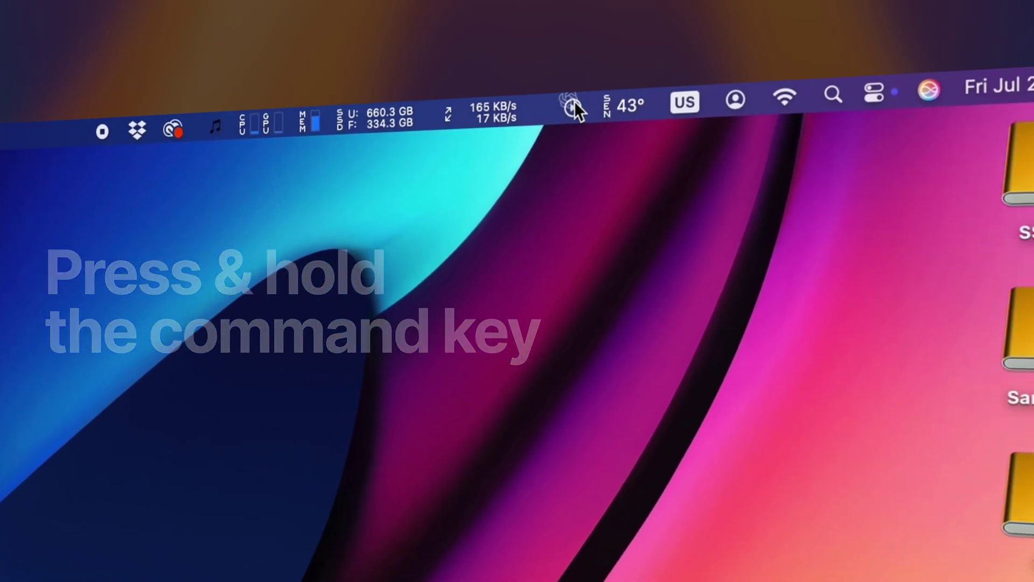
drag(575, 108, 644, 91)
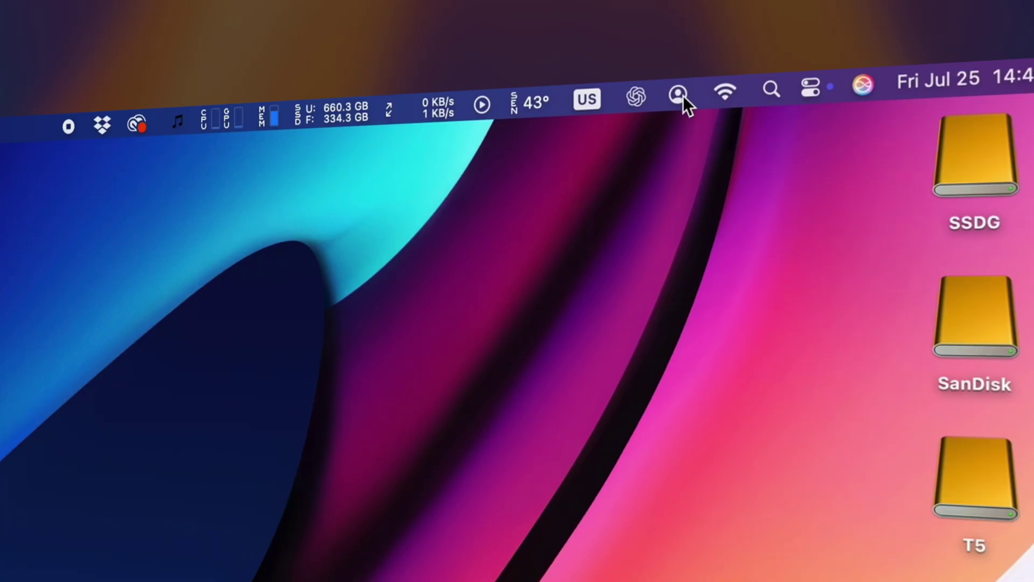
drag(639, 96, 473, 324)
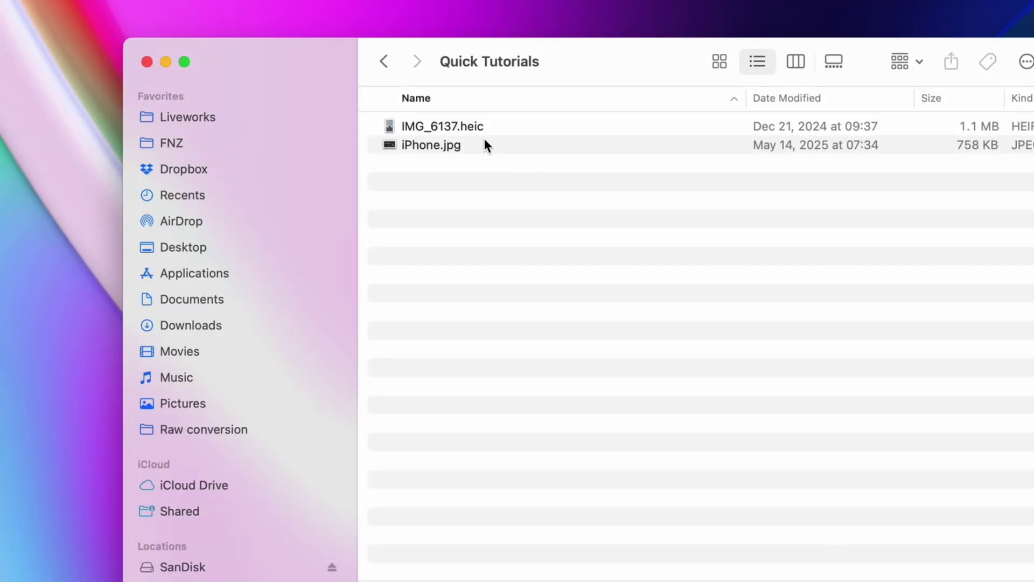
Convert IMG_6137.heic to JPEG via Quick Actions > Convert Image, keeping the name IMG_6137.jpeg.
click(473, 127)
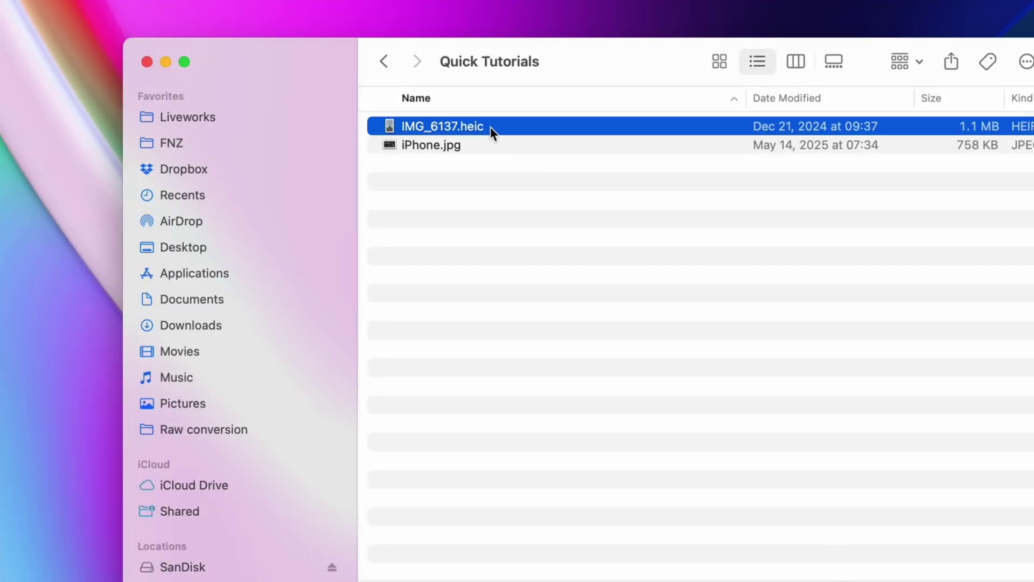
right_click(490, 127)
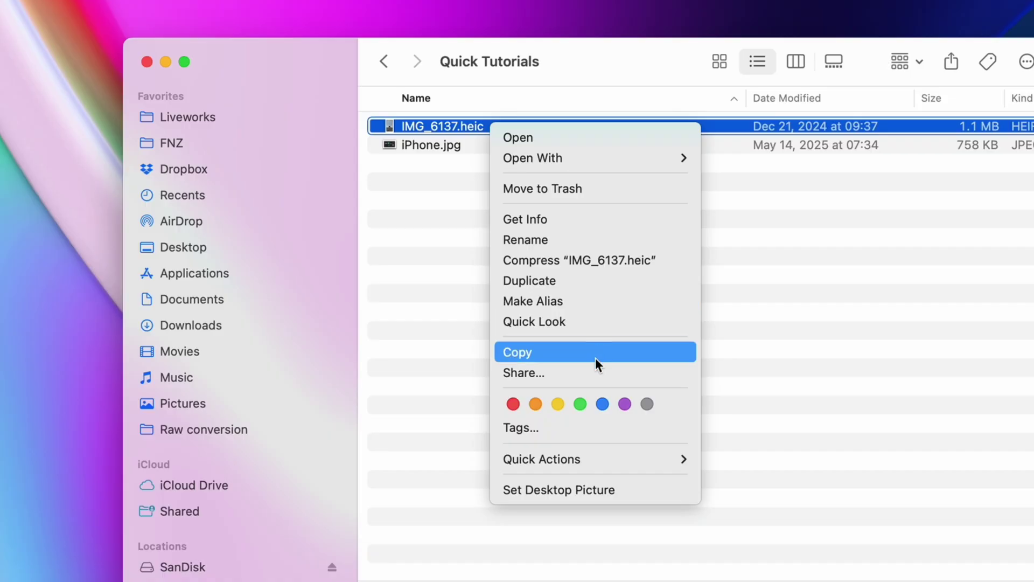
mouse_move(597, 458)
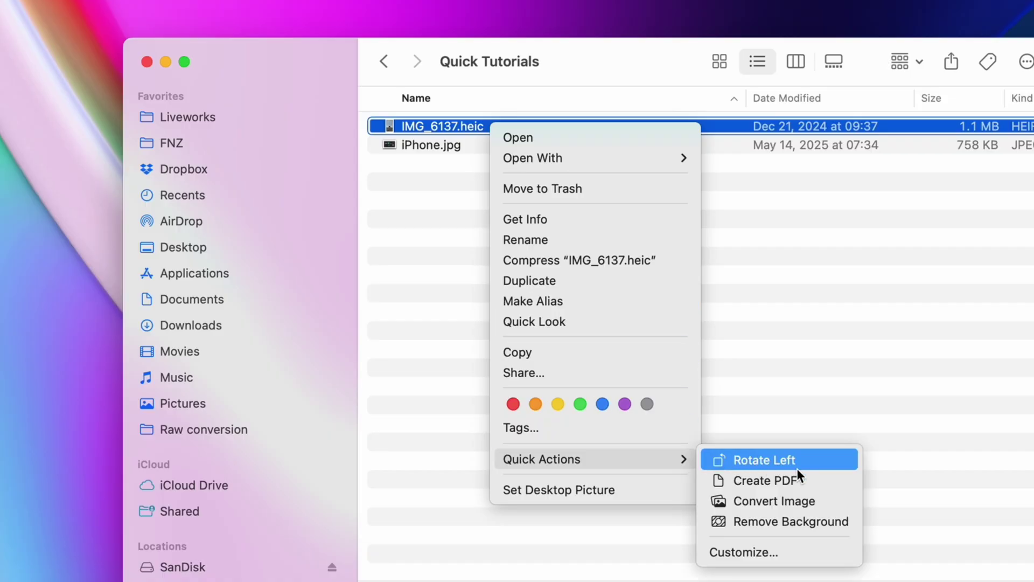
click(813, 502)
click(735, 110)
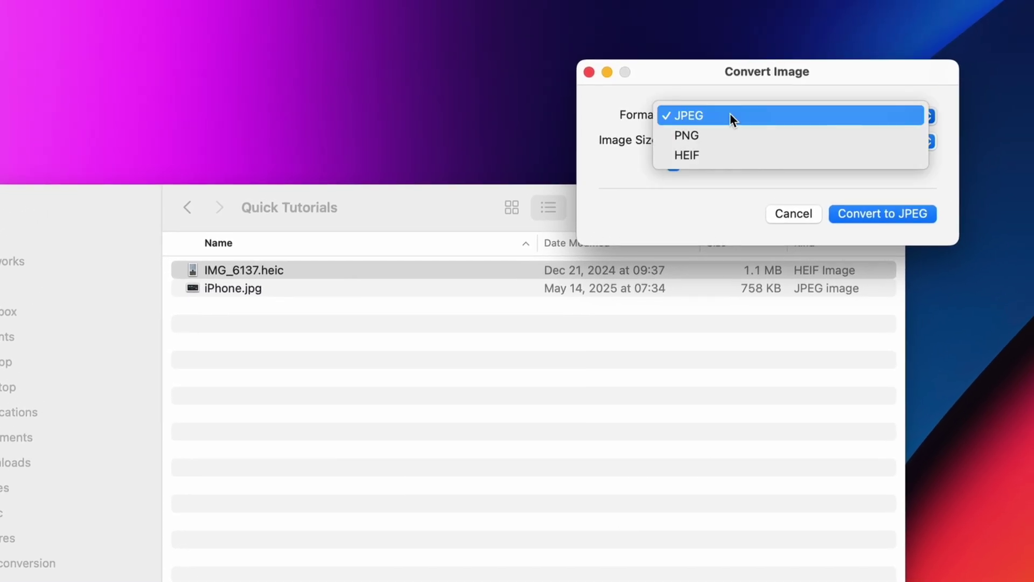
click(709, 80)
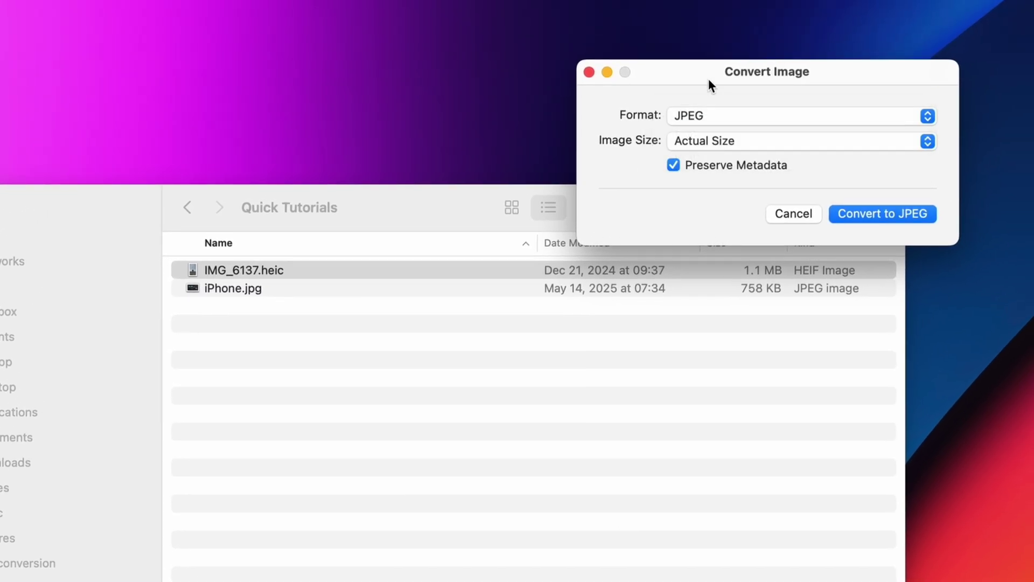
click(881, 215)
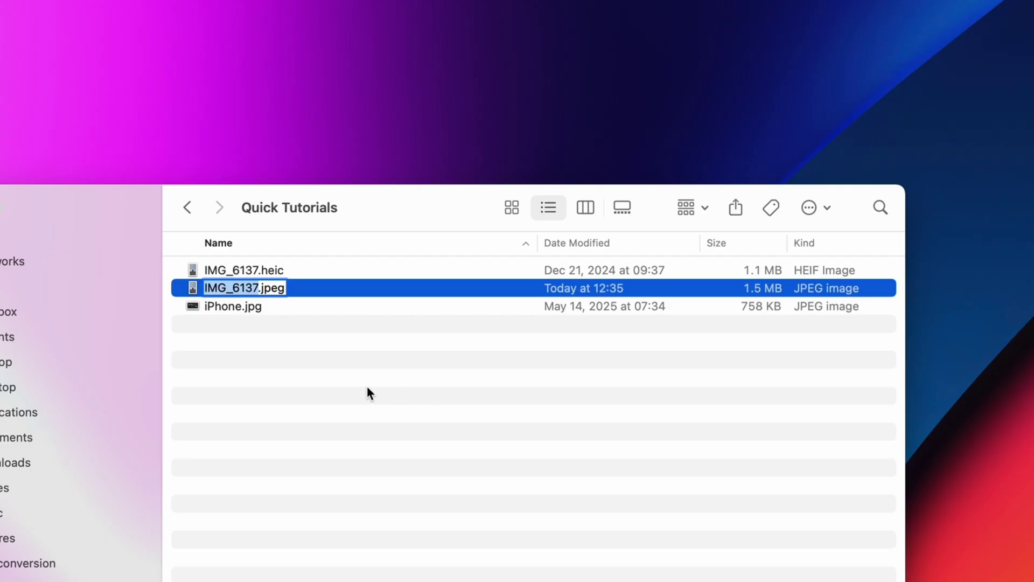
key(Return)
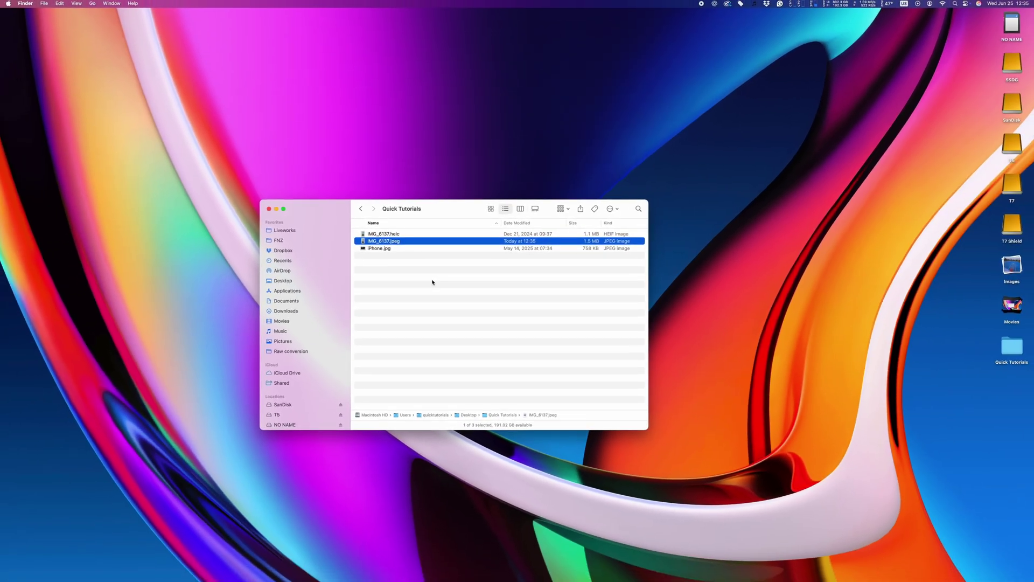
Quick Look IMG_6137.jpeg to check it, then close the preview and deselect the file.
key(space)
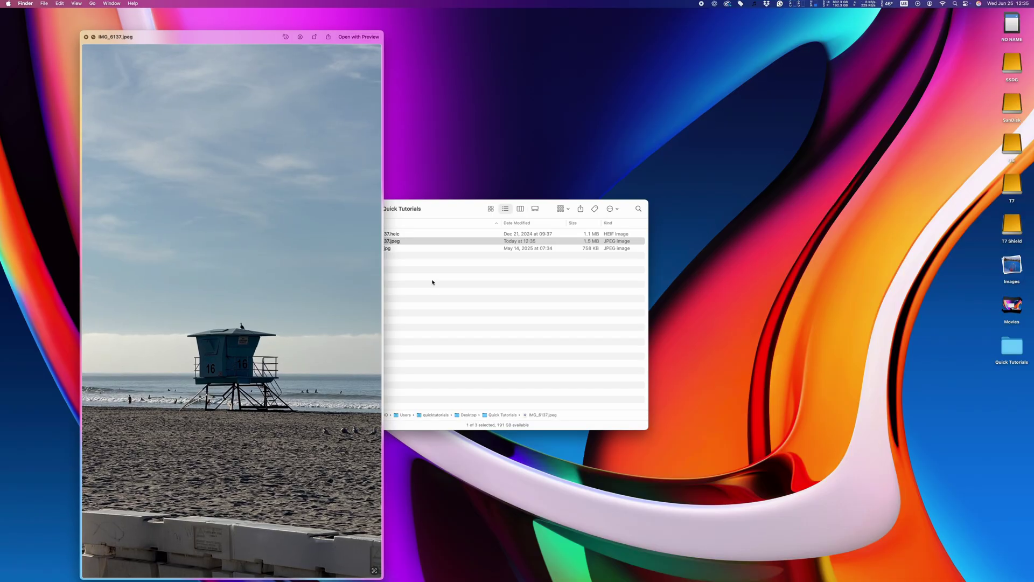
key(space)
click(432, 282)
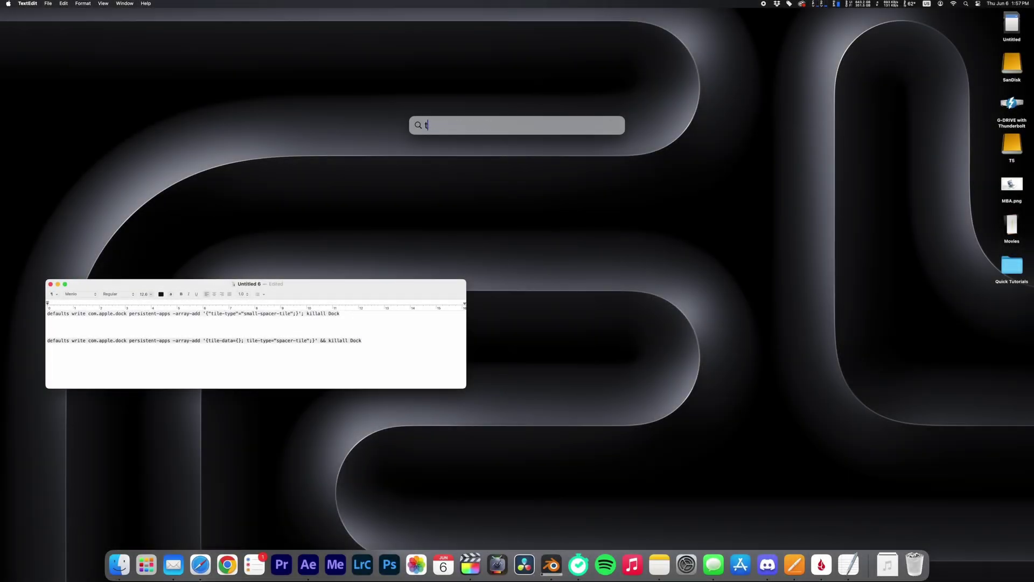
Launch Terminal, copy the first defaults spacer command from the TextEdit note, and run it.
key(Escape)
drag(324, 163, 751, 128)
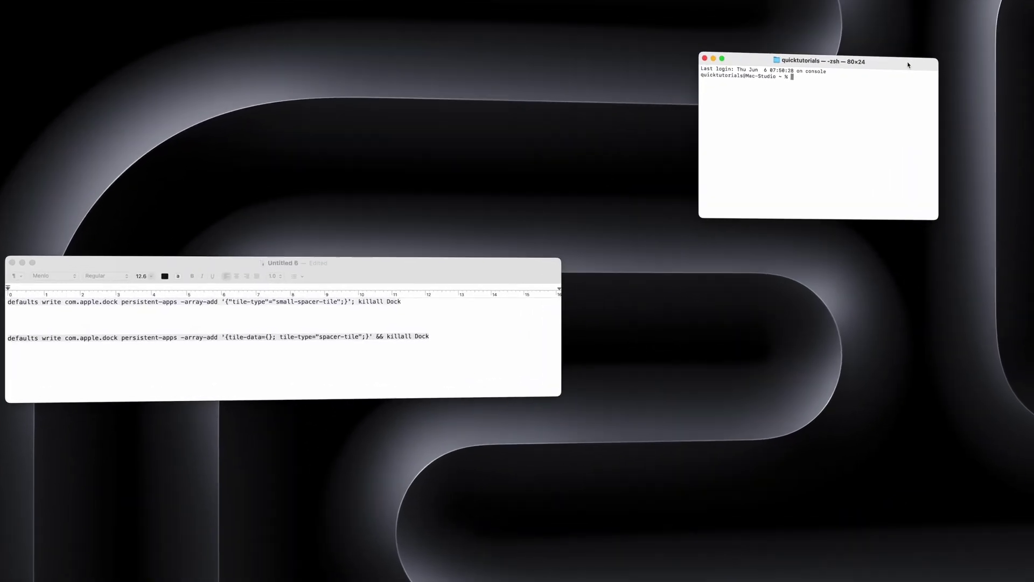
click(405, 285)
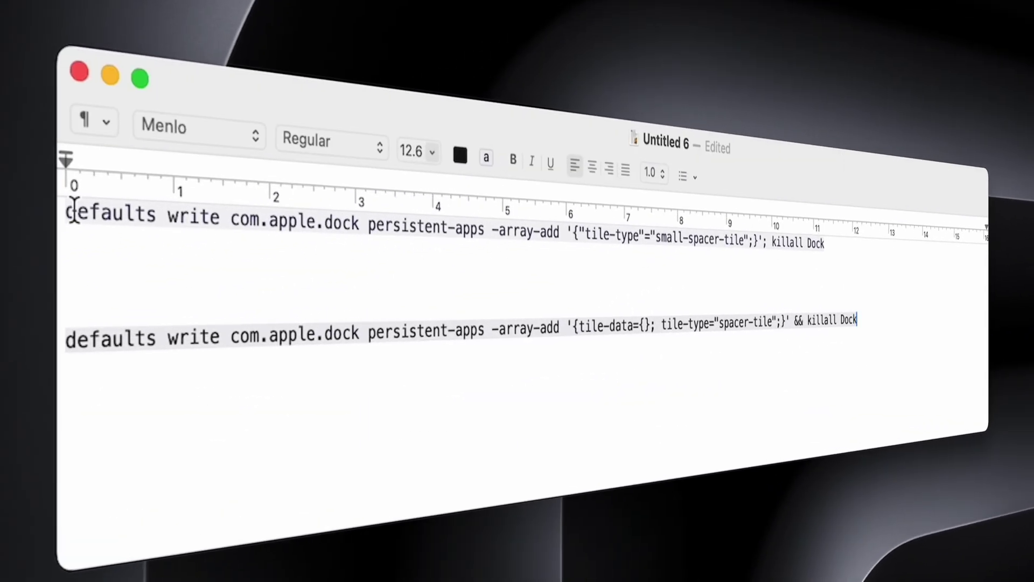
drag(74, 210, 830, 243)
key(super+c)
click(750, 142)
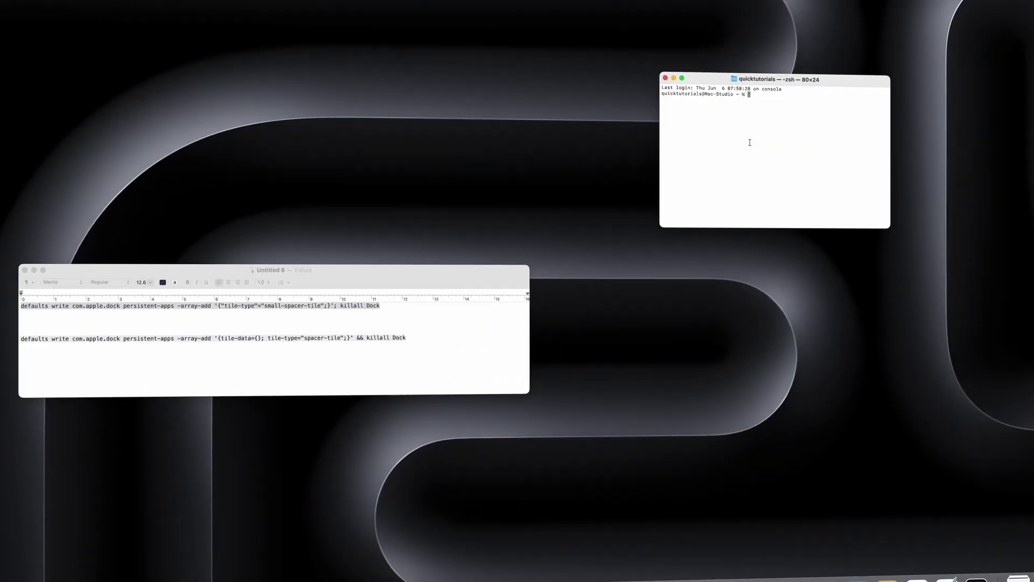
key(super+v)
key(Return)
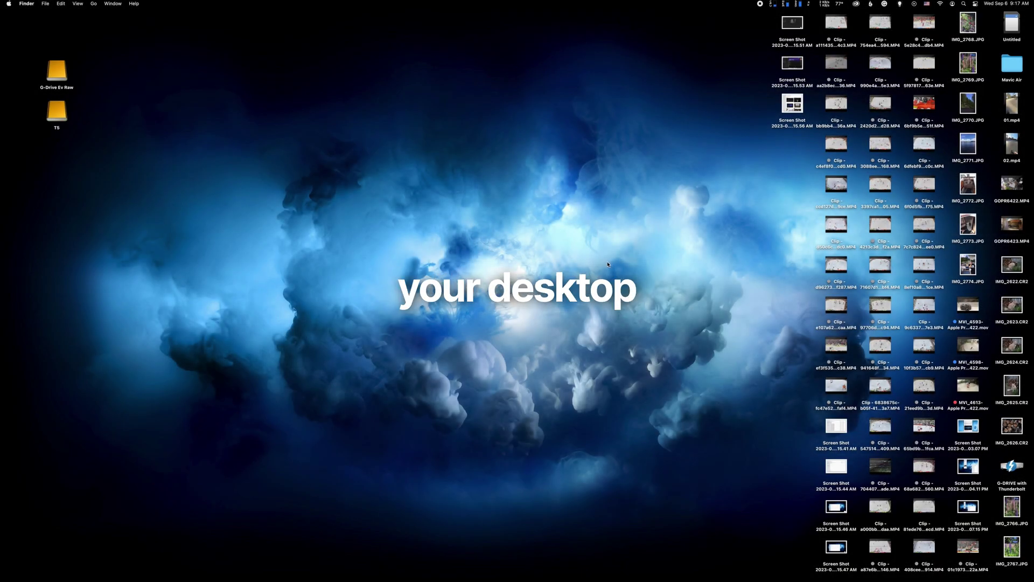
Sort the desktop icons by Name, then by Kind, then by Size.
right_click(726, 156)
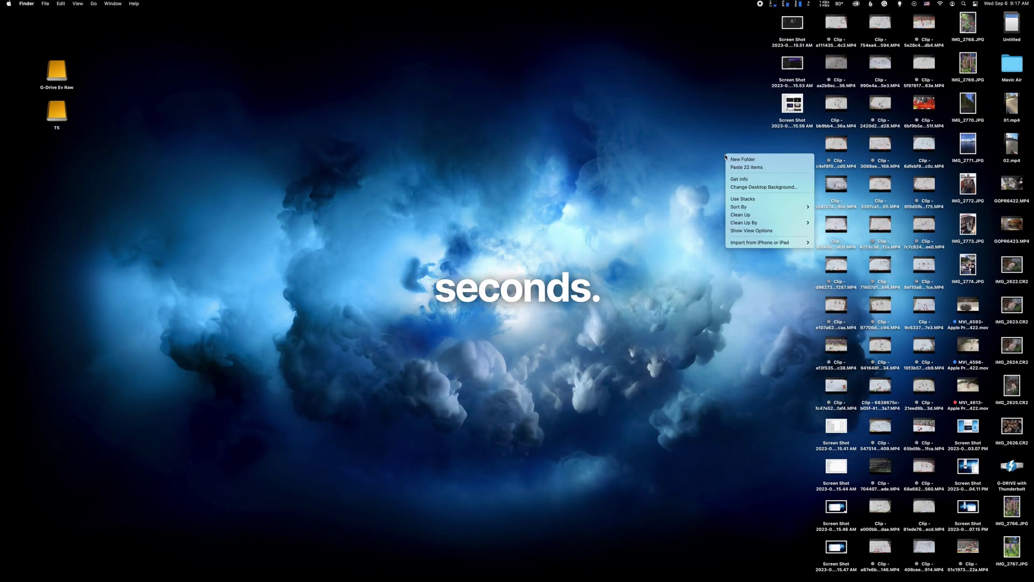
mouse_move(765, 207)
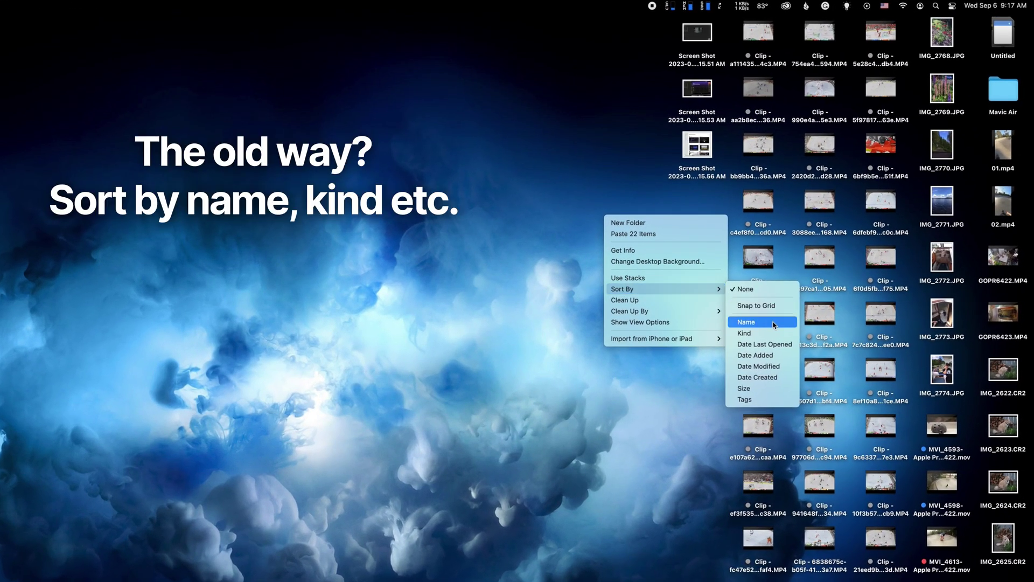
click(774, 324)
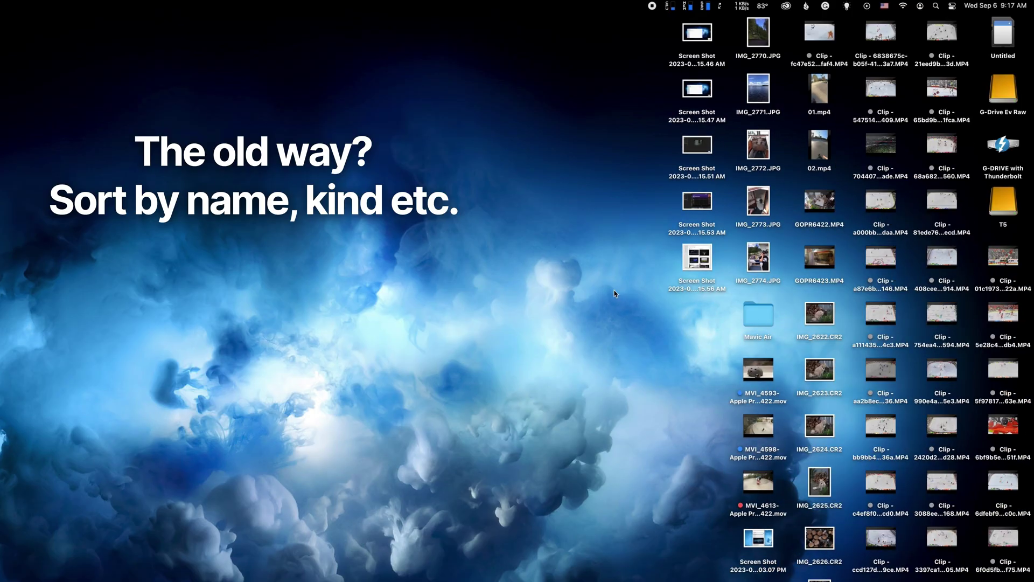
right_click(616, 294)
mouse_move(673, 362)
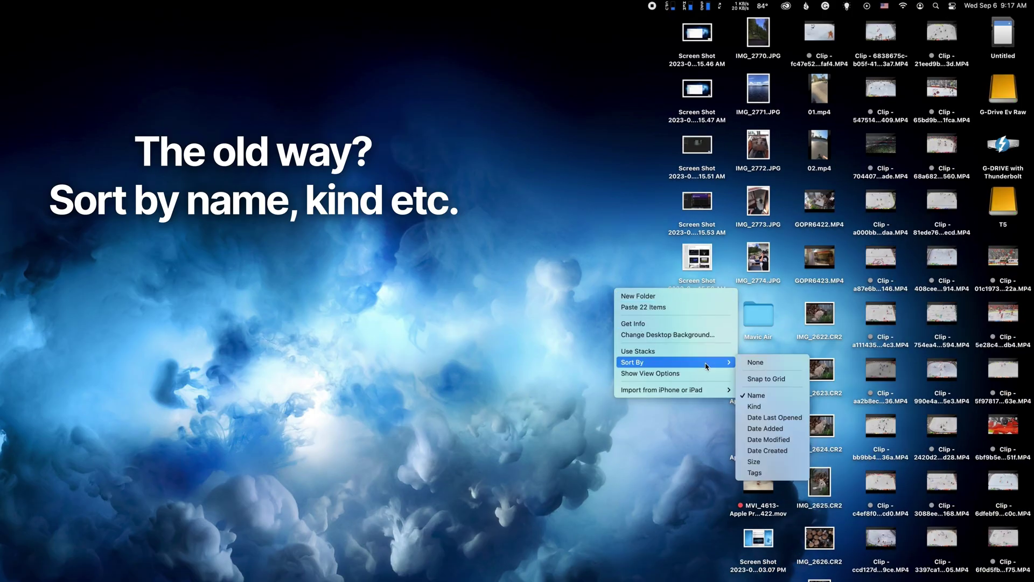
click(770, 405)
right_click(592, 308)
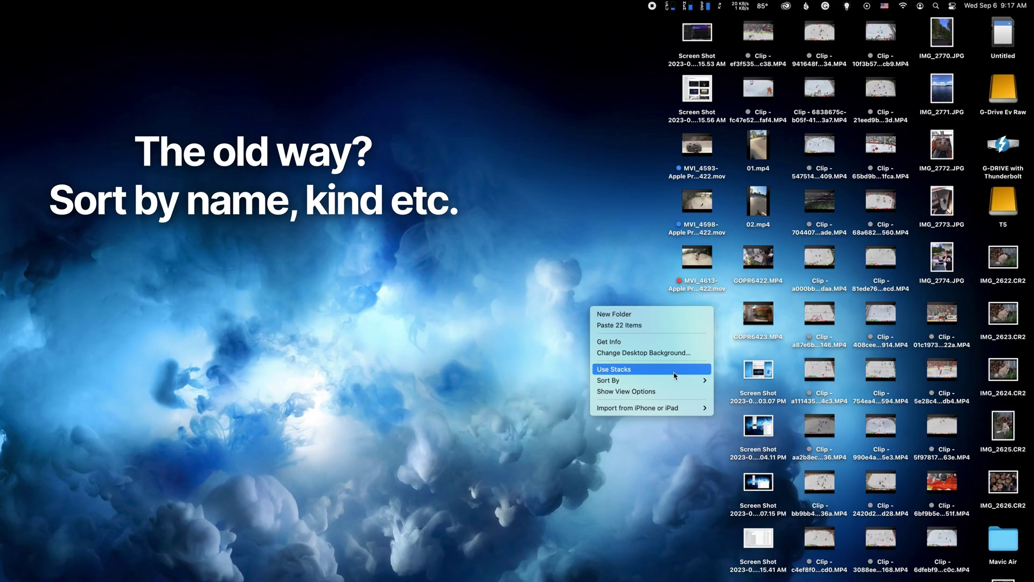
mouse_move(678, 383)
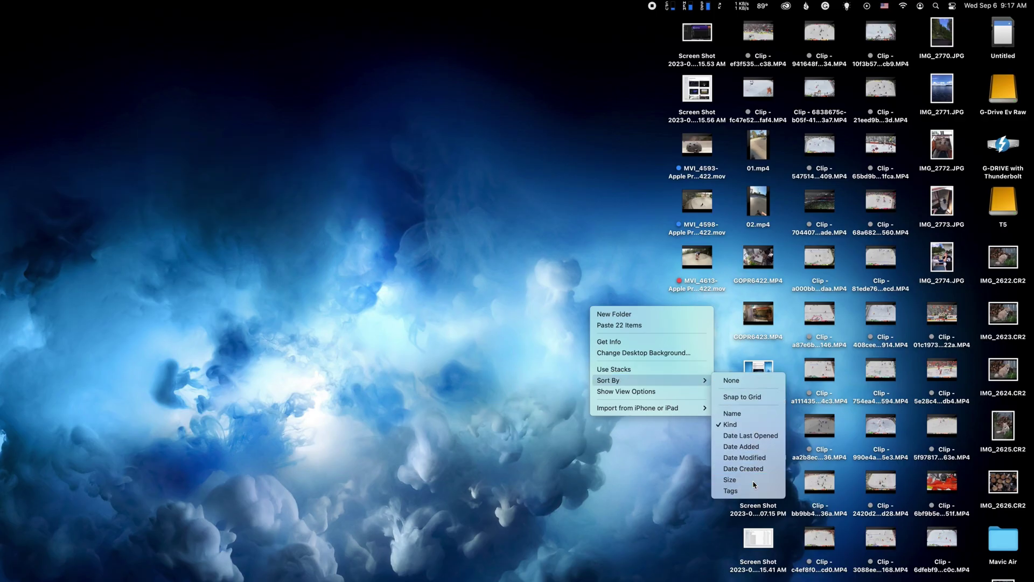
click(730, 479)
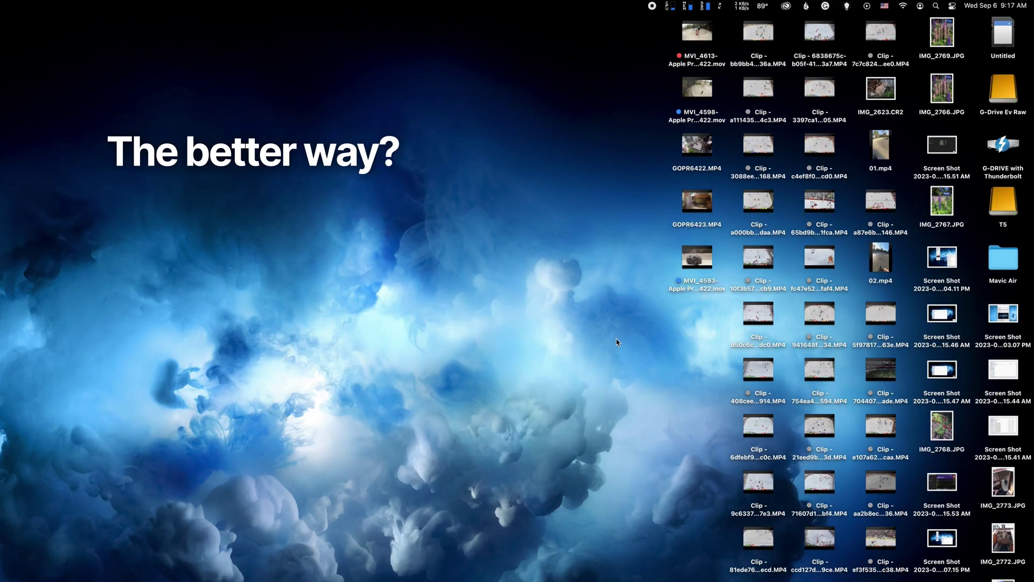
Turn on Use Stacks, expand the Images stack, and open then close Screen Shots.
right_click(622, 345)
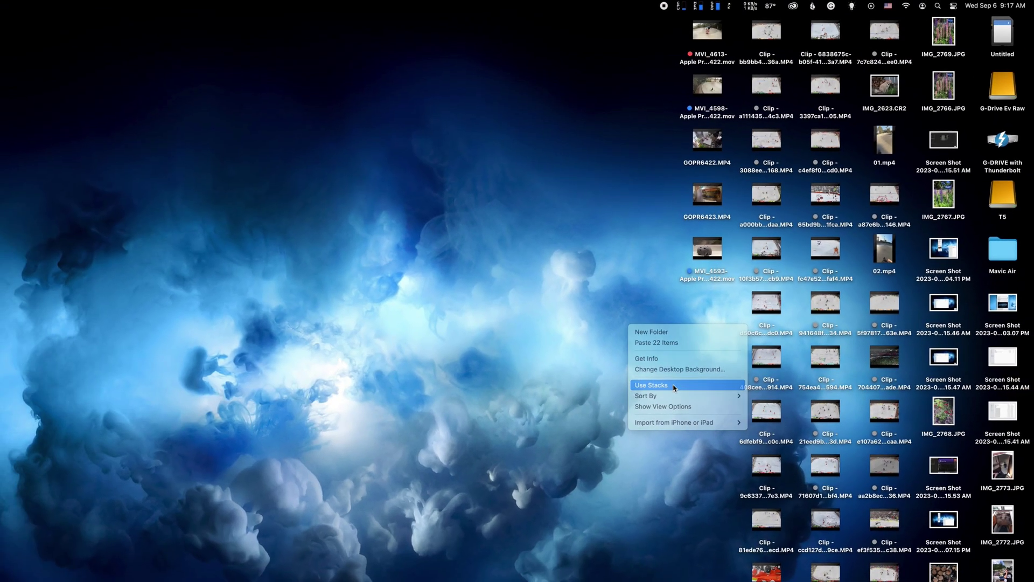
click(674, 388)
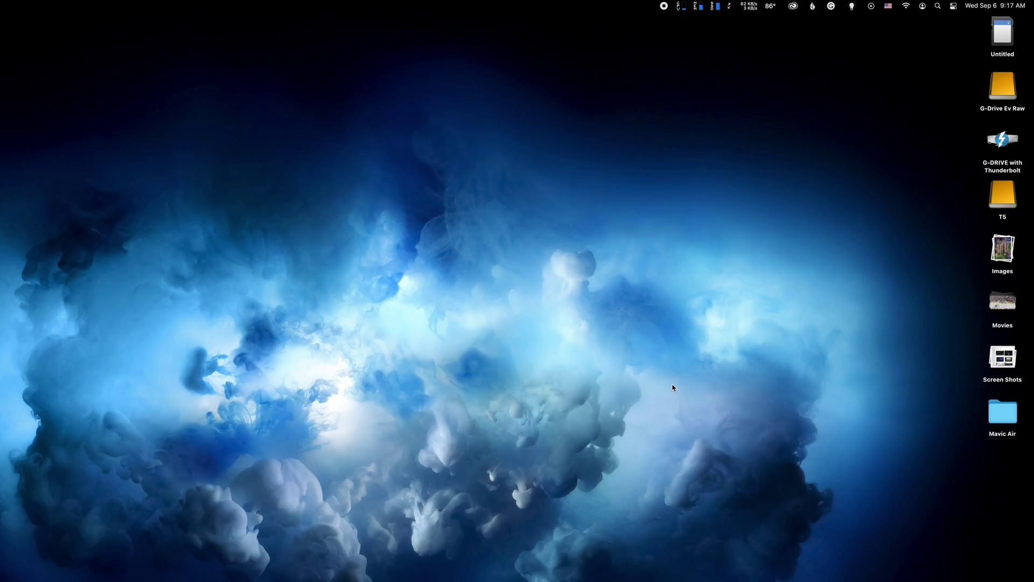
click(1001, 249)
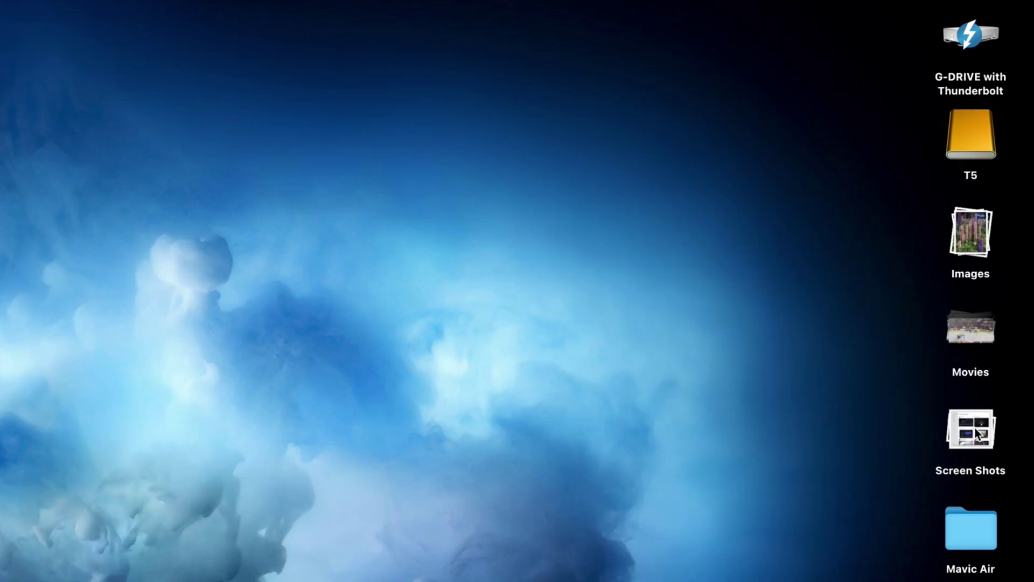
click(975, 428)
click(975, 428)
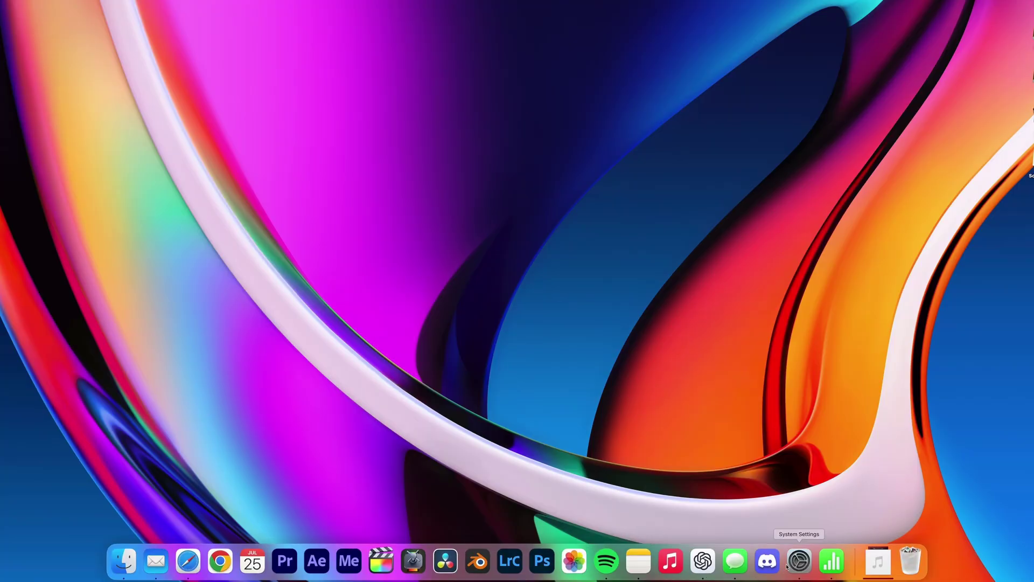
Enable Show message when locked and set it to 'Sounds like someone has a case of the Mondays, huh?'.
click(787, 565)
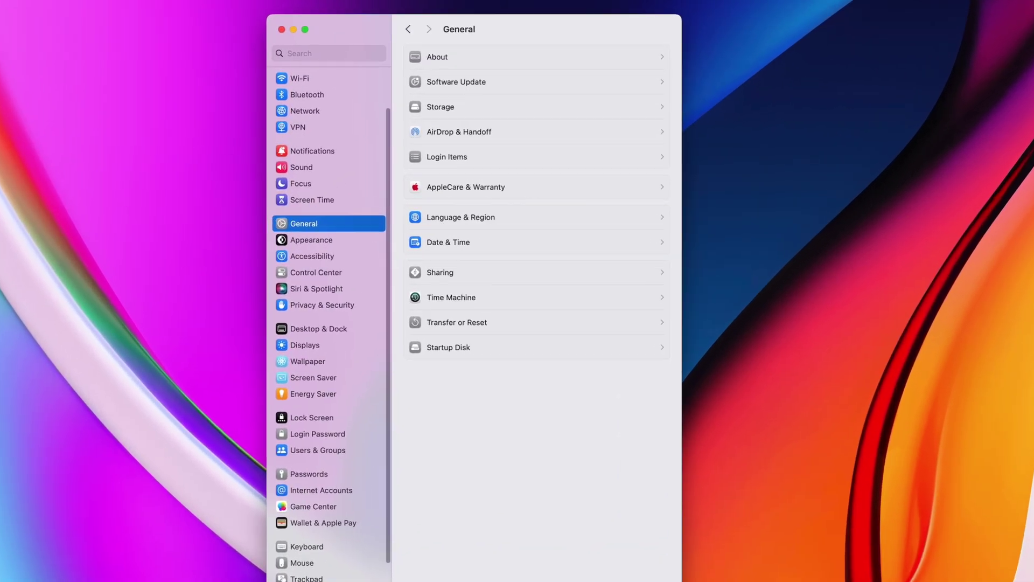
click(326, 423)
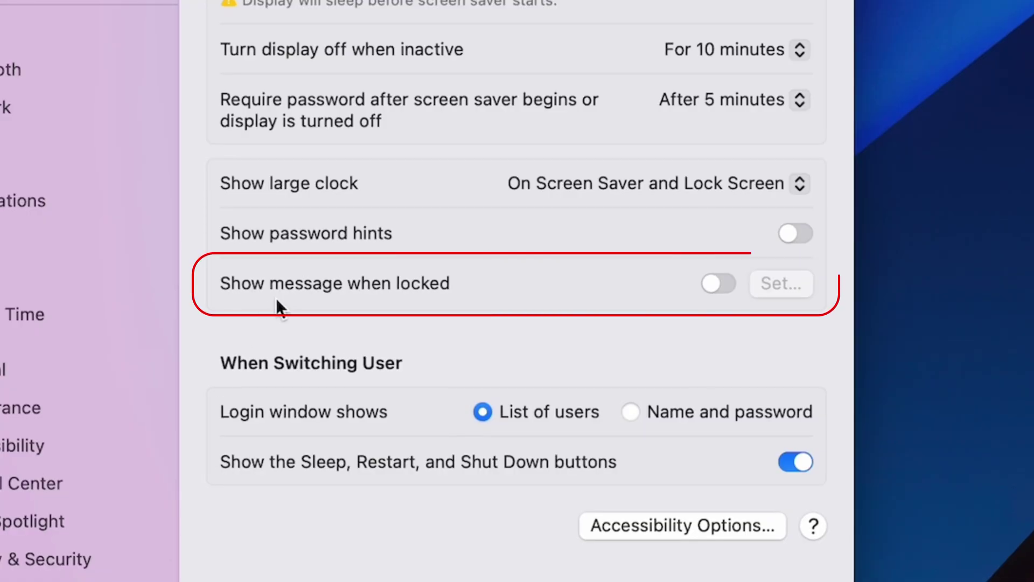
click(712, 283)
click(781, 284)
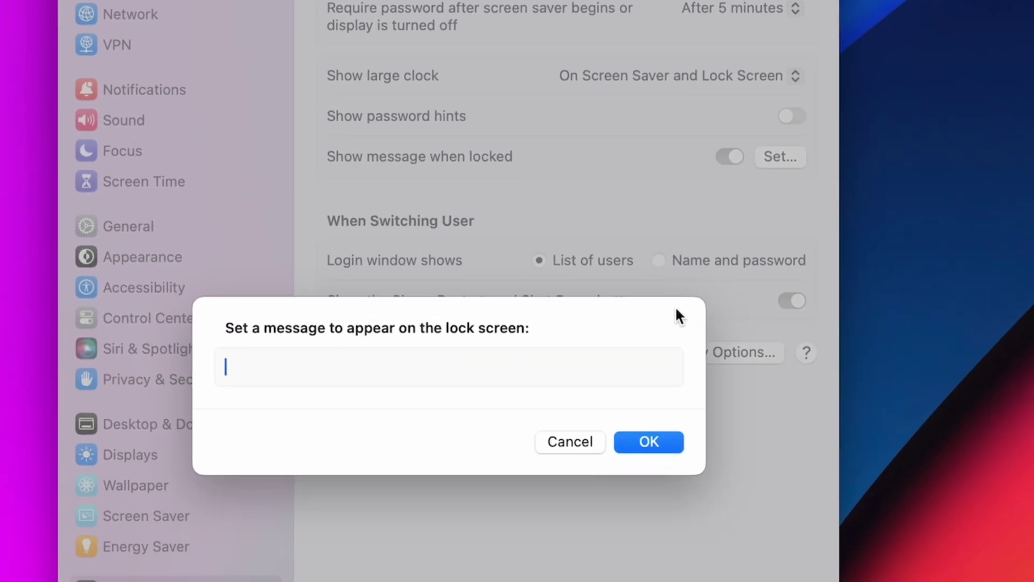
text(Sounds like someone has a case of the Mondays, h)
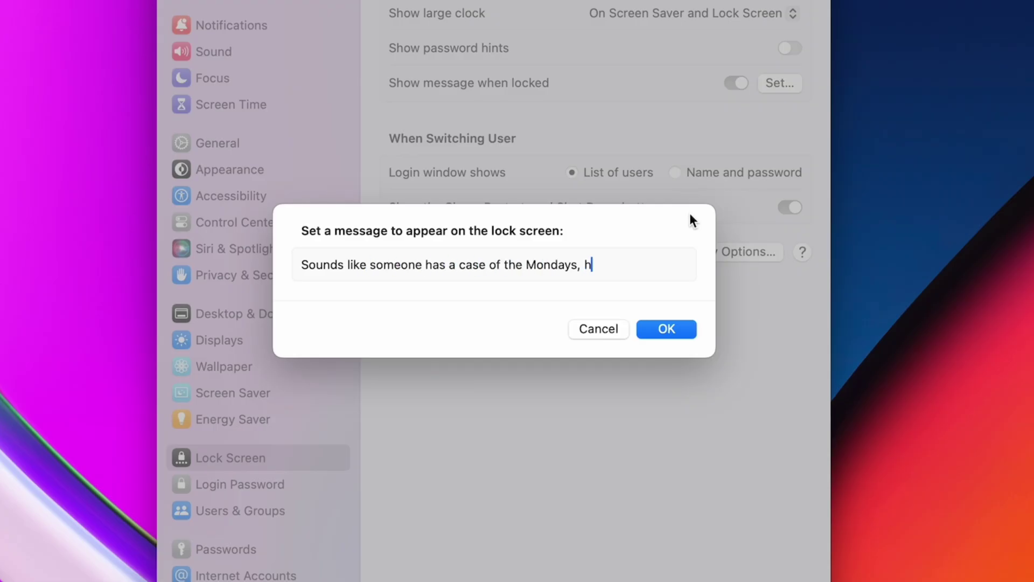
text(uh?)
click(686, 330)
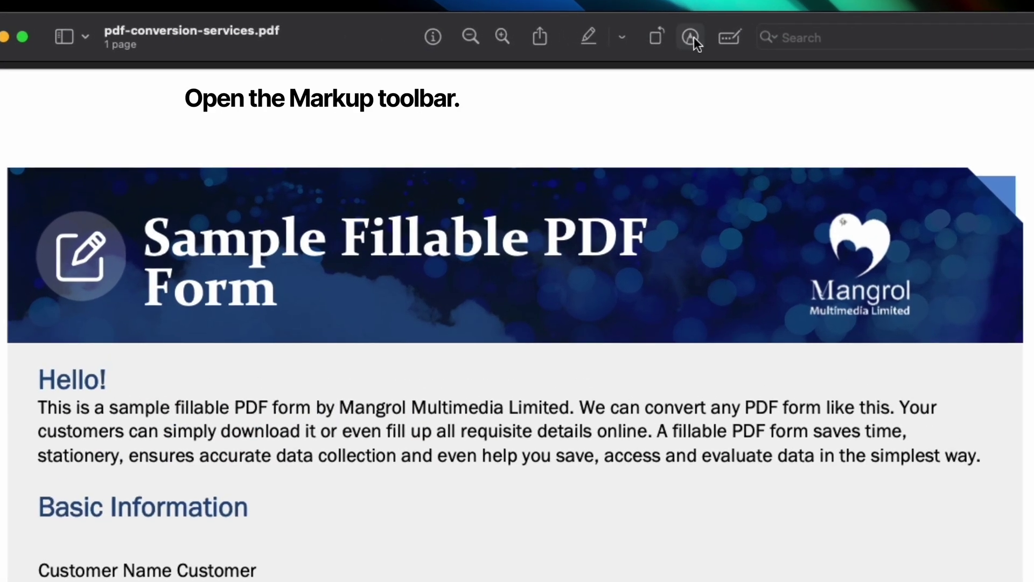
Draw a new two-letter initials signature on the trackpad via Markup's Sign menu and save it.
click(691, 37)
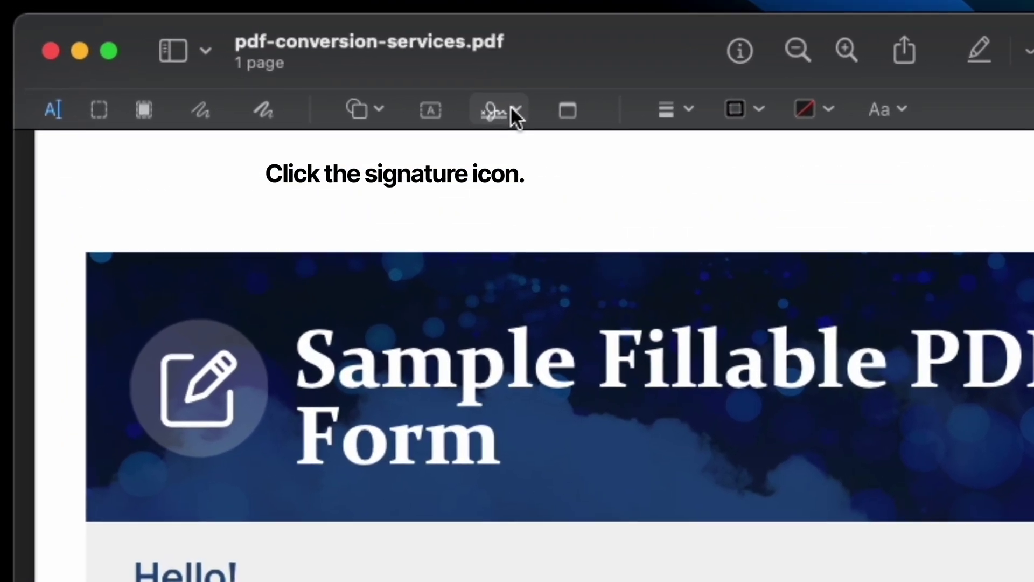
click(285, 75)
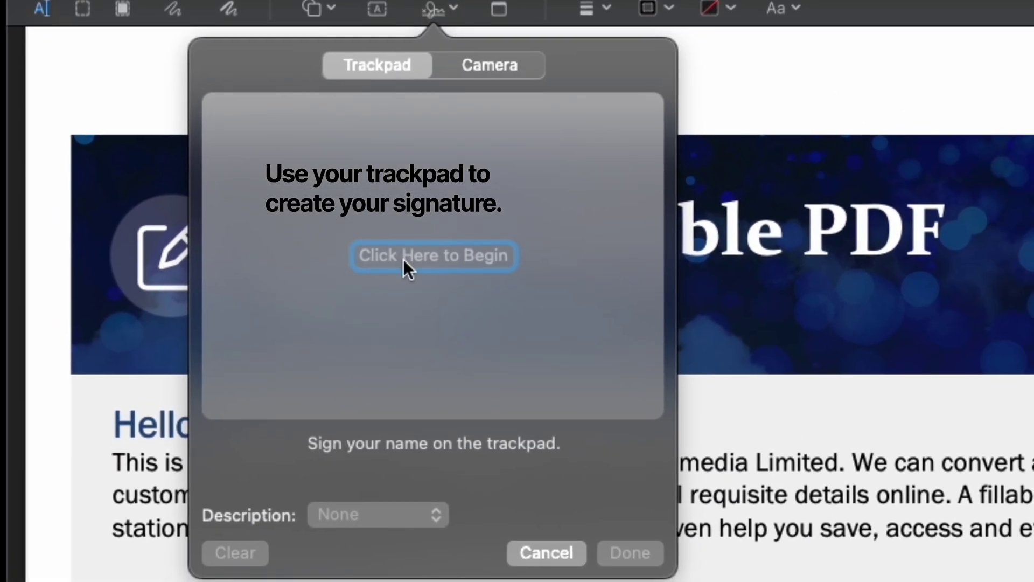
click(455, 388)
mouse_move(251, 166)
mouse_down()
mouse_move(358, 318)
mouse_move(377, 221)
mouse_up()
mouse_move(418, 194)
mouse_down()
mouse_move(517, 282)
mouse_move(521, 215)
mouse_up()
click(382, 353)
click(568, 351)
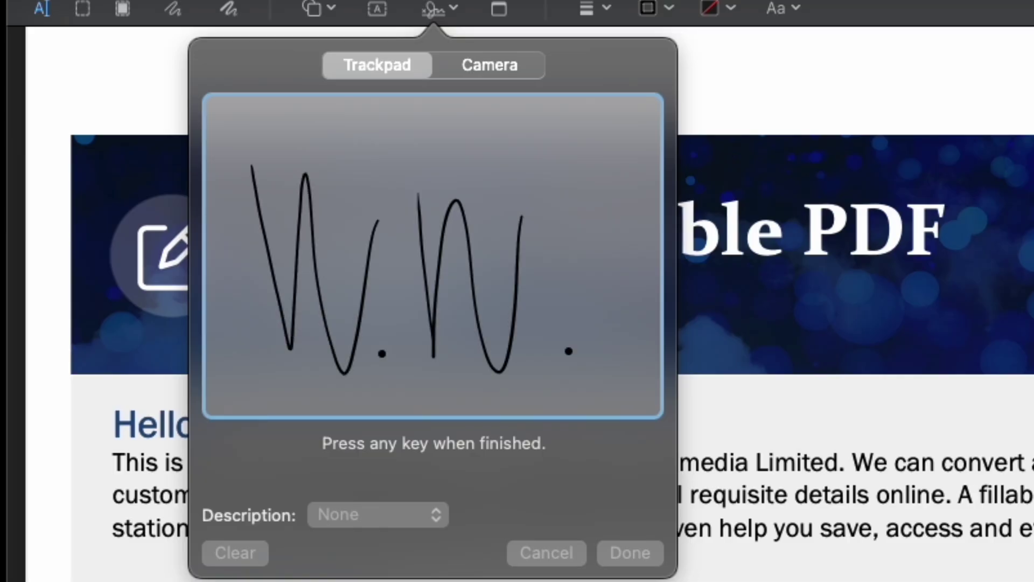
key(Return)
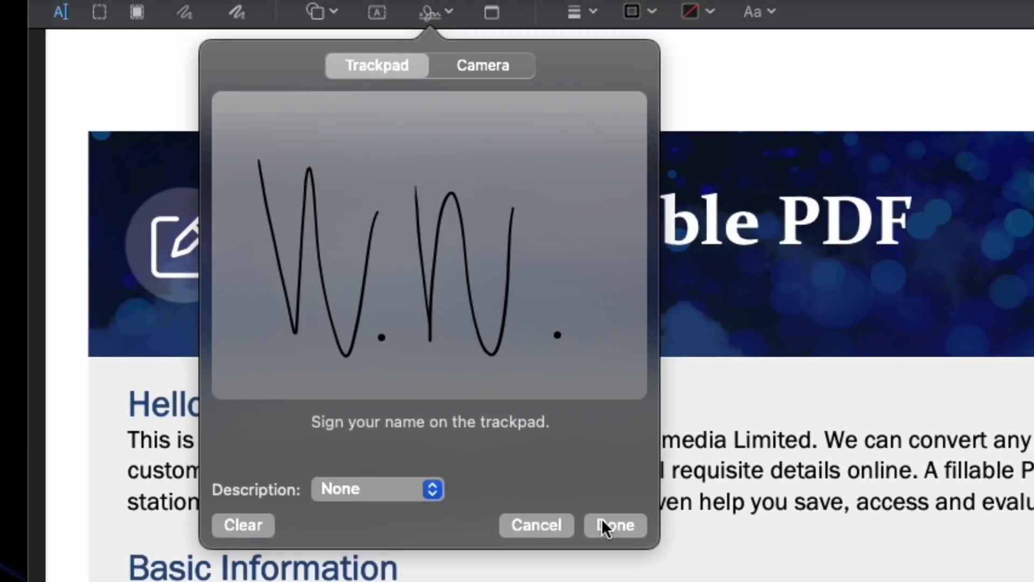
click(606, 525)
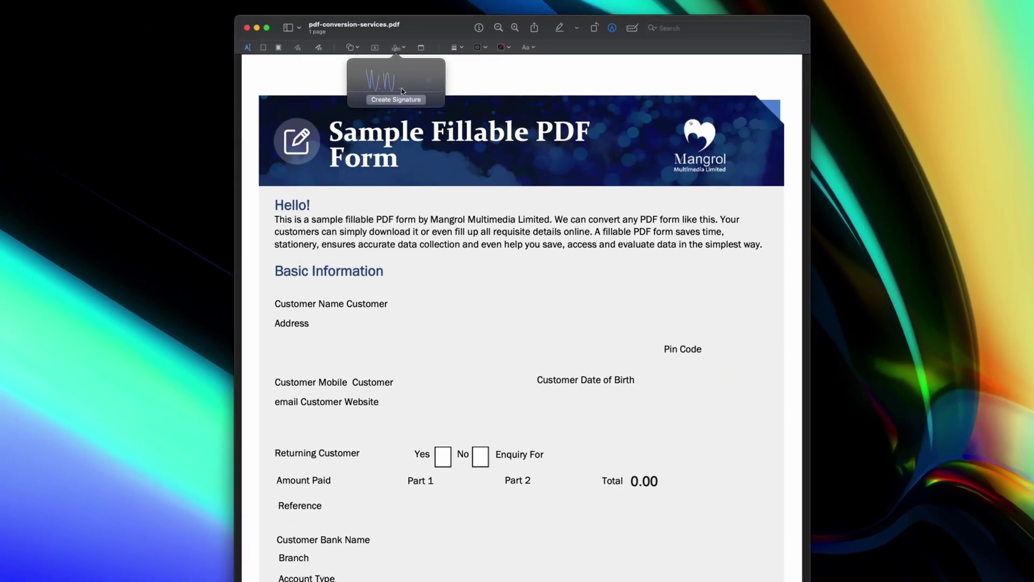
Insert the new signature and position it beside the form's Signature label.
click(384, 81)
mouse_move(512, 438)
mouse_down()
mouse_move(304, 581)
mouse_move(342, 581)
mouse_up()
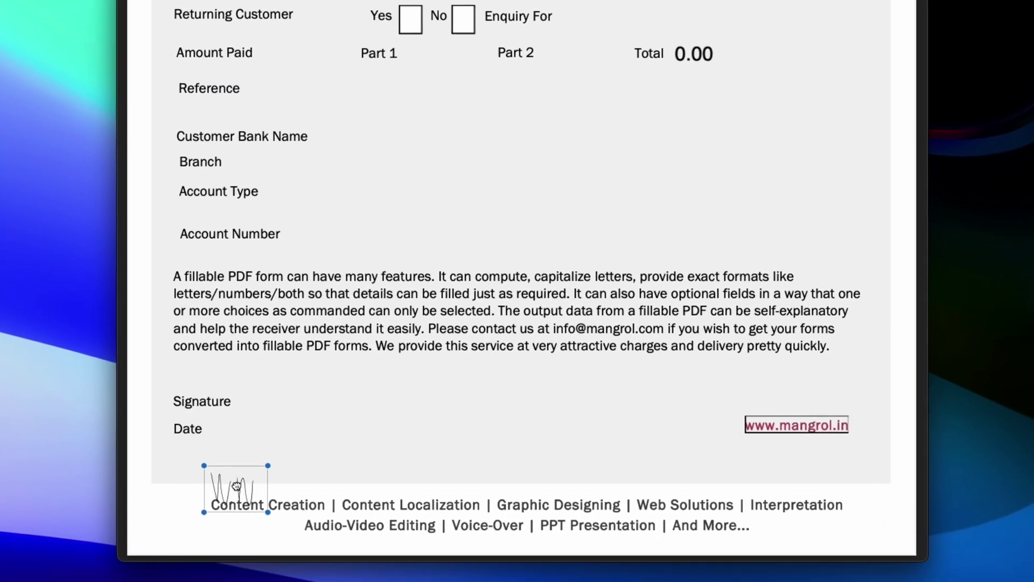
scroll(268, 408, up, 5)
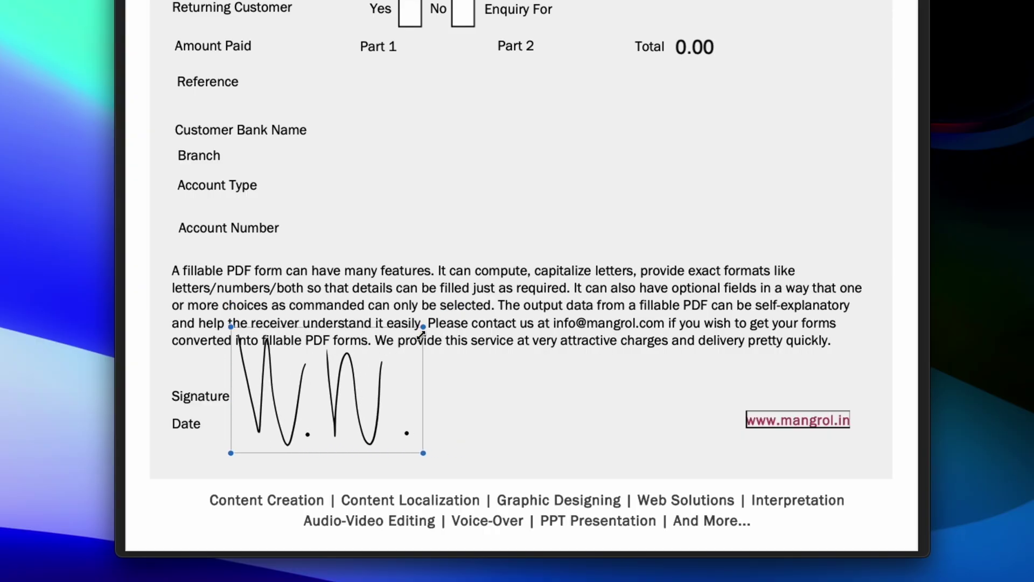
drag(330, 417, 332, 428)
click(613, 434)
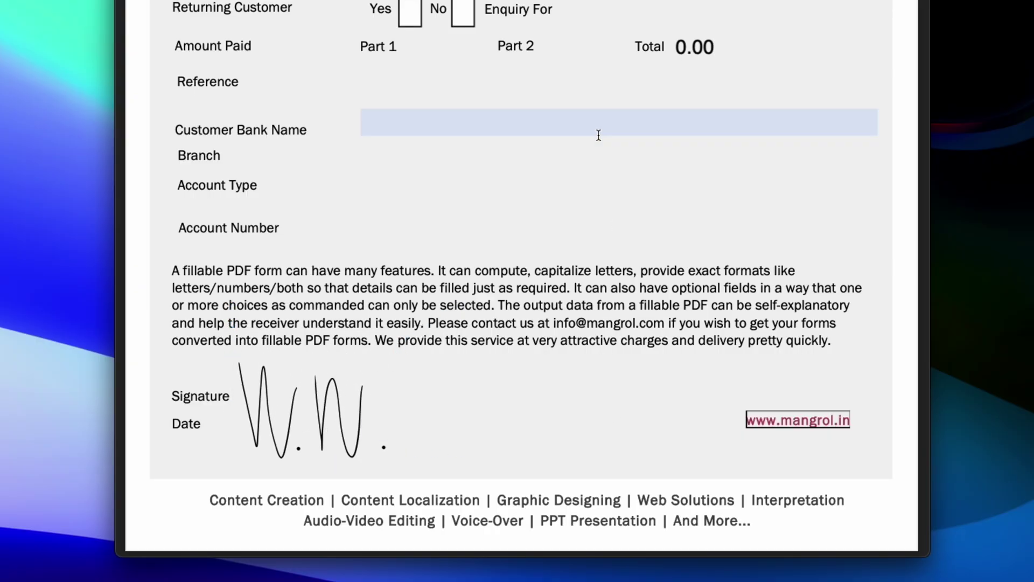